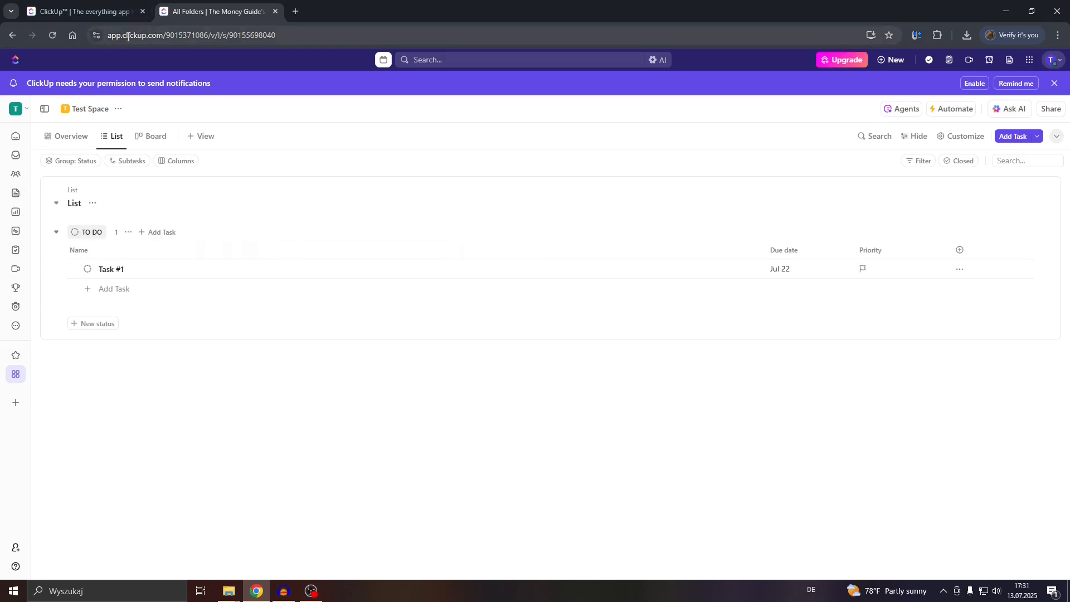
# Navigate through the spaces to the task list inside Test Space.
pyautogui.click(21, 110)
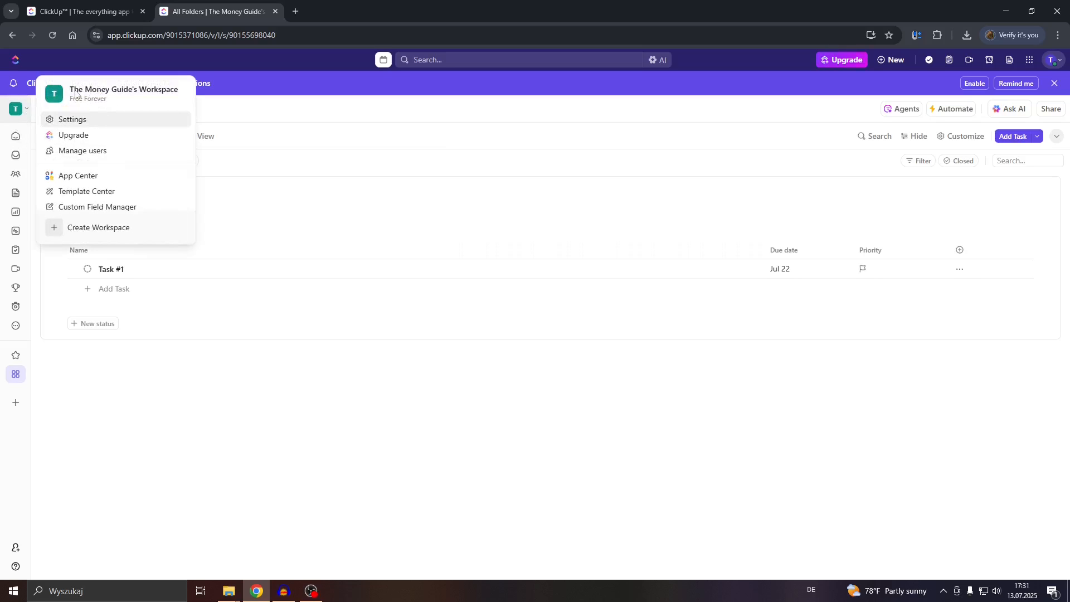
pyautogui.click(127, 390)
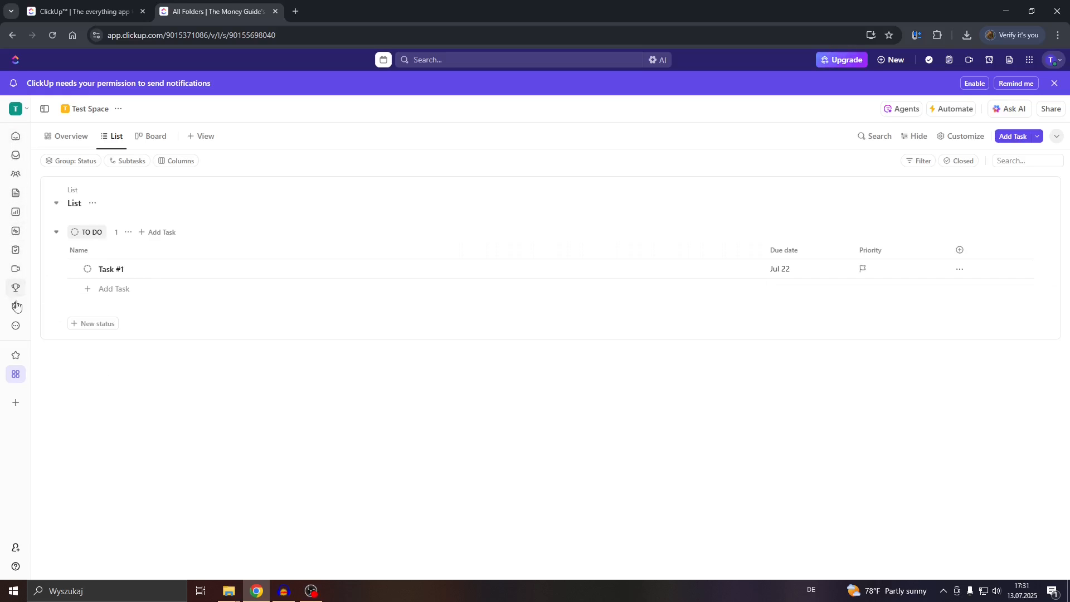
pyautogui.click(15, 379)
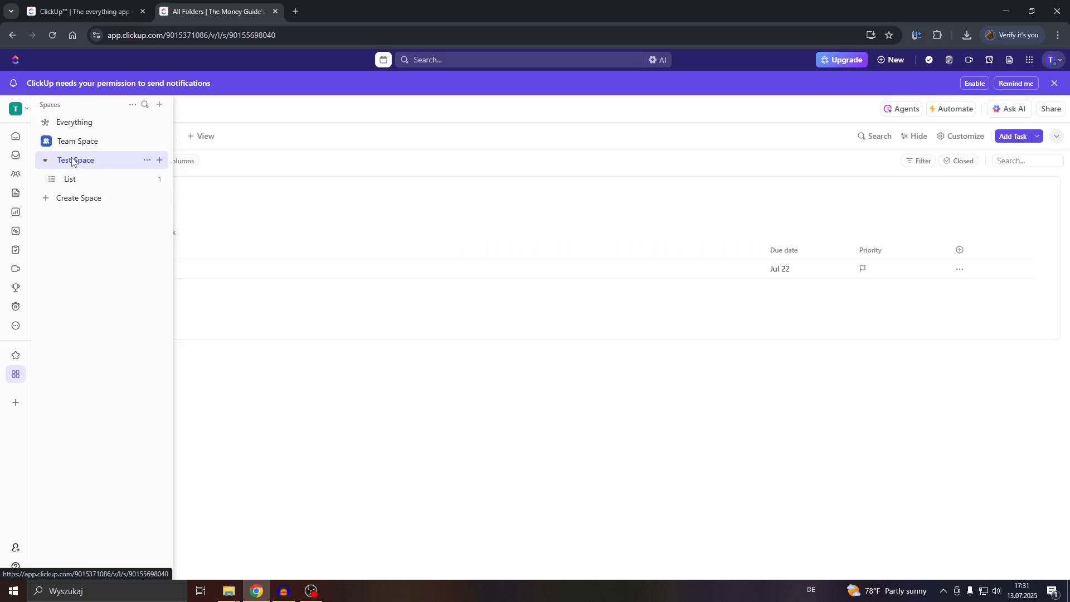
pyautogui.click(71, 179)
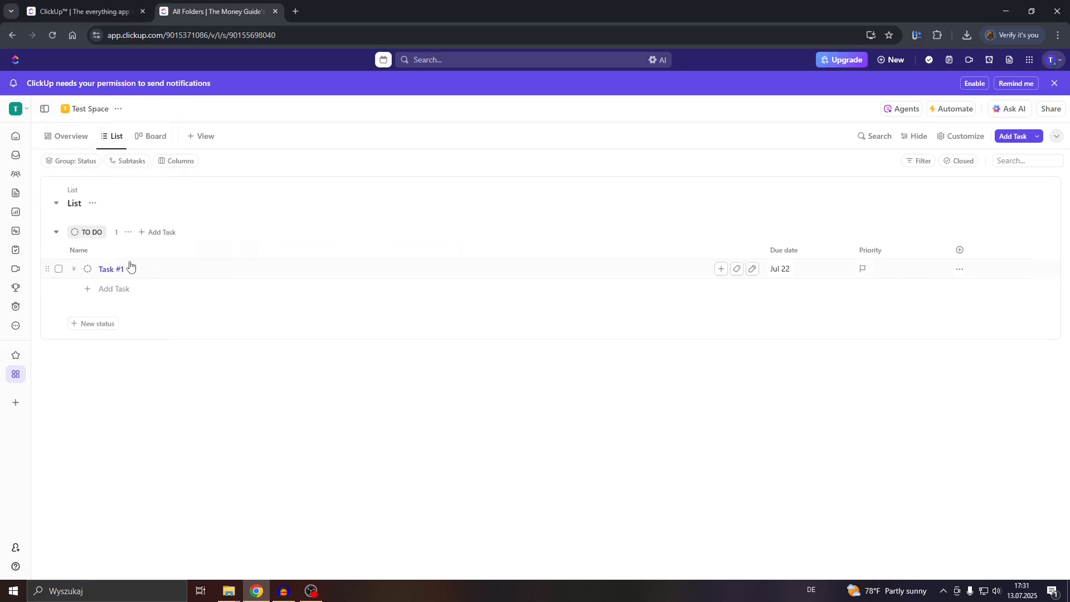
pyautogui.click(83, 144)
pyautogui.click(113, 137)
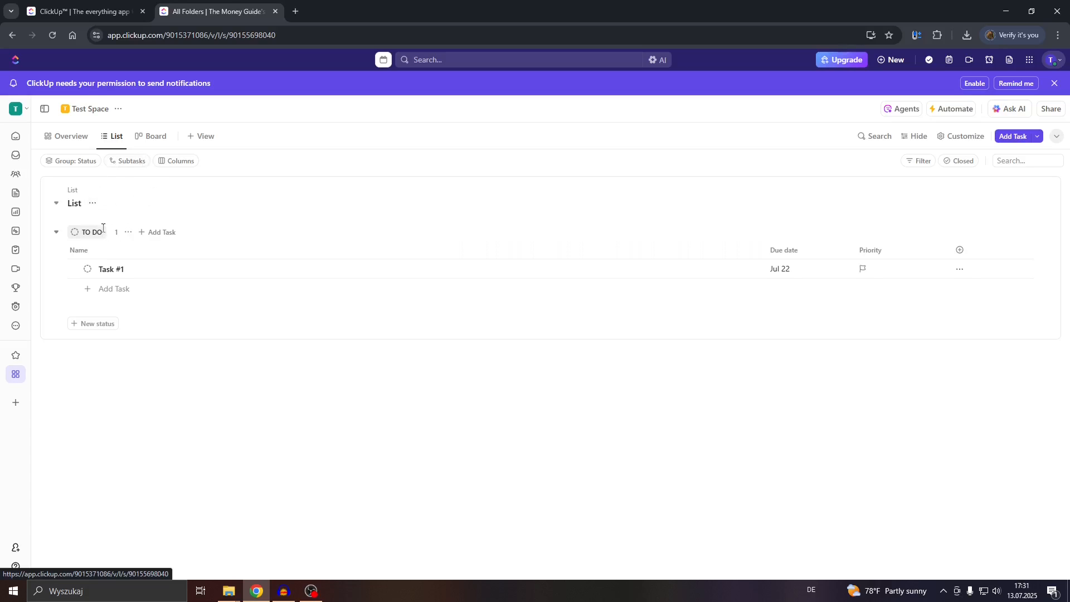
# Create a task named 'Task #2' in the list and open its details.
pyautogui.click(112, 288)
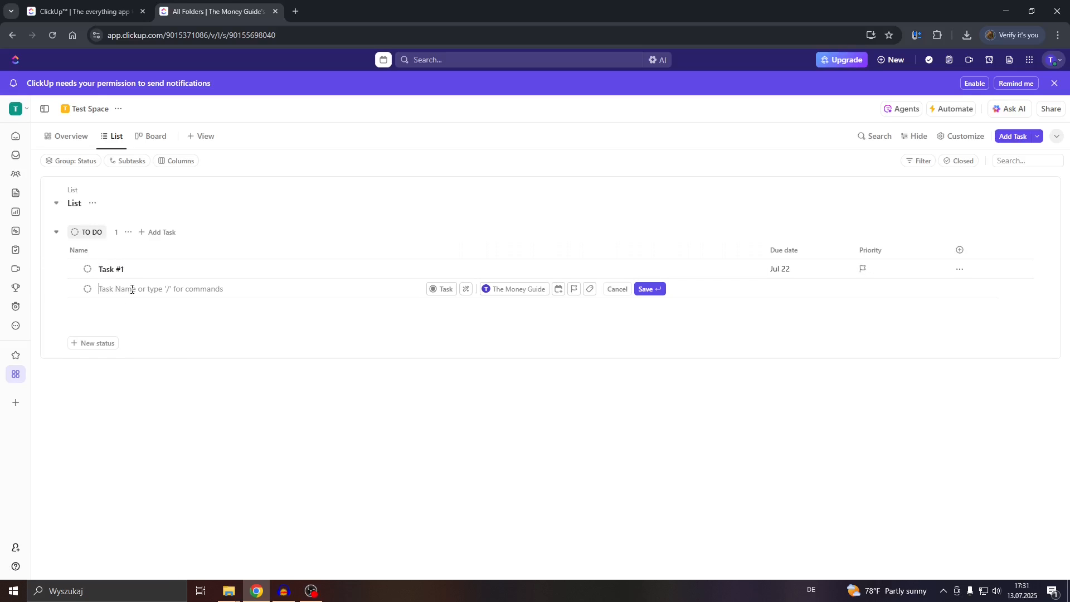
pyautogui.write('Task #2')
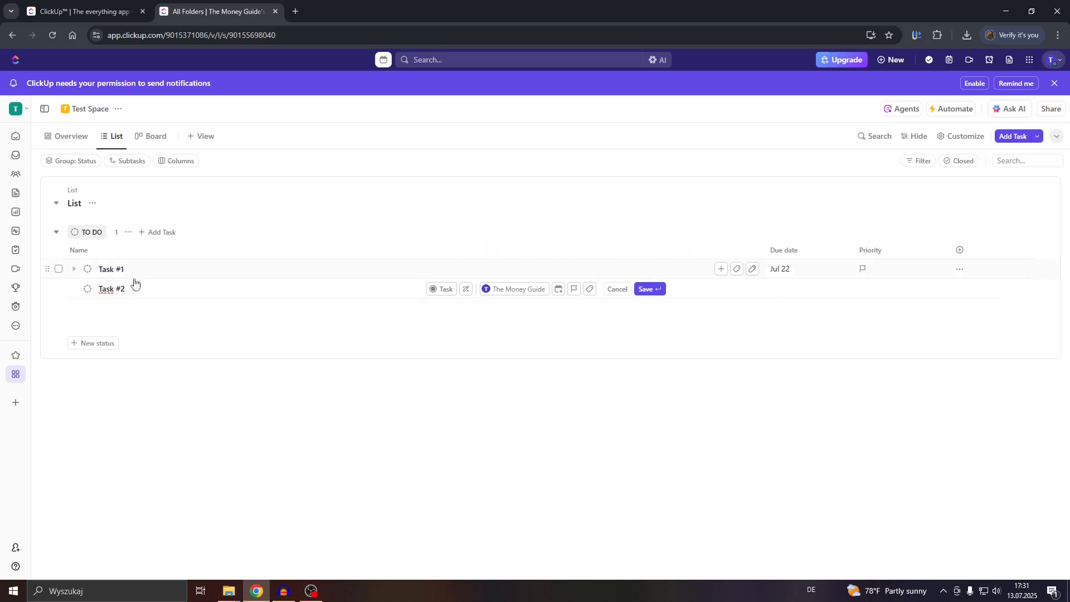
pyautogui.press('Return')
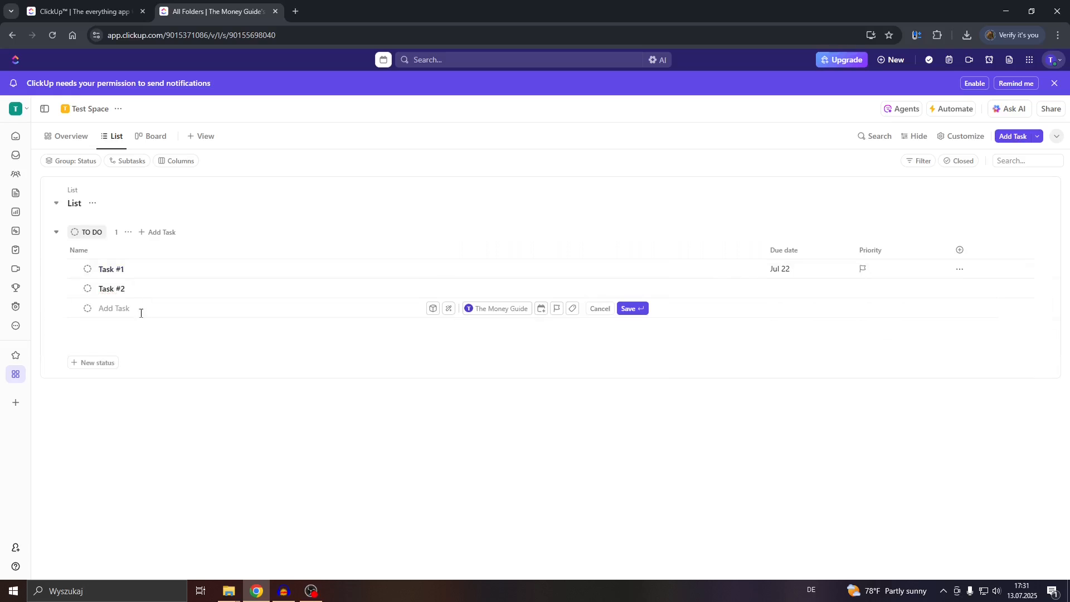
pyautogui.click(108, 291)
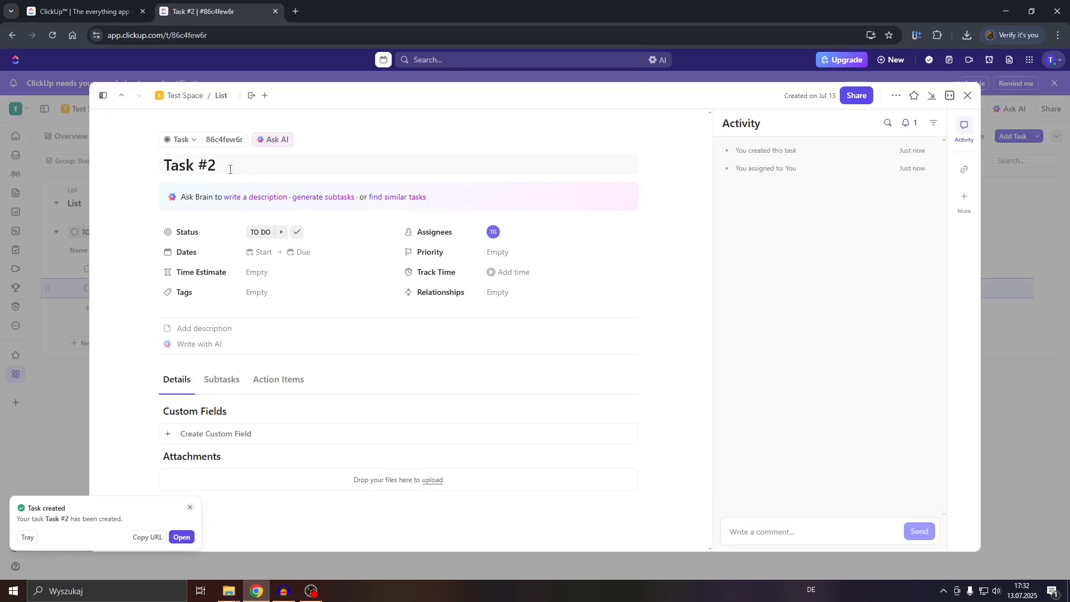
pyautogui.moveTo(230, 169); pyautogui.dragTo(153, 164)
pyautogui.moveTo(234, 162); pyautogui.dragTo(151, 164)
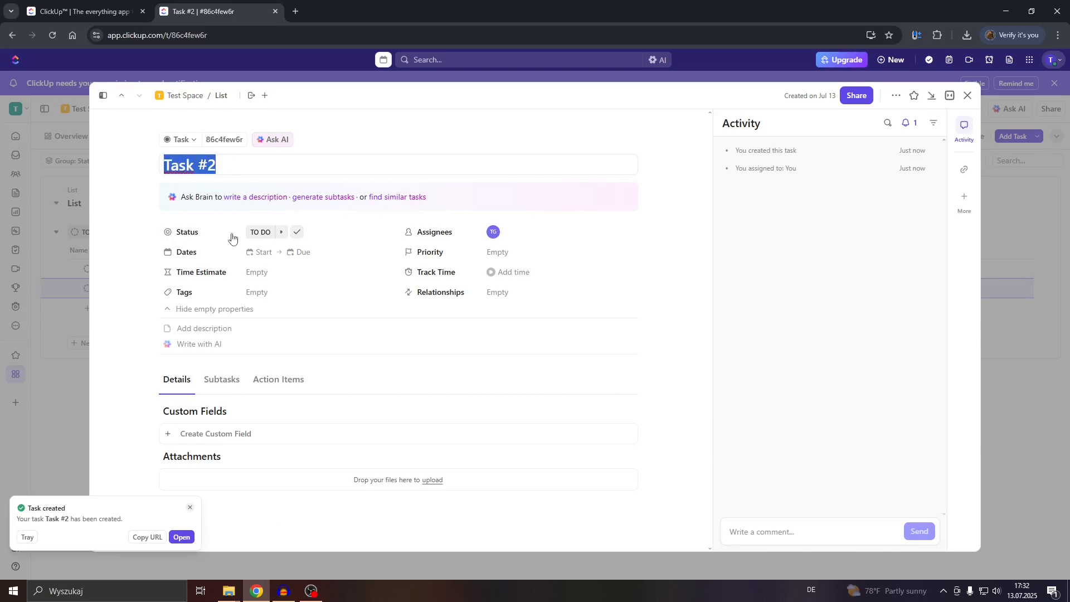
pyautogui.click(269, 234)
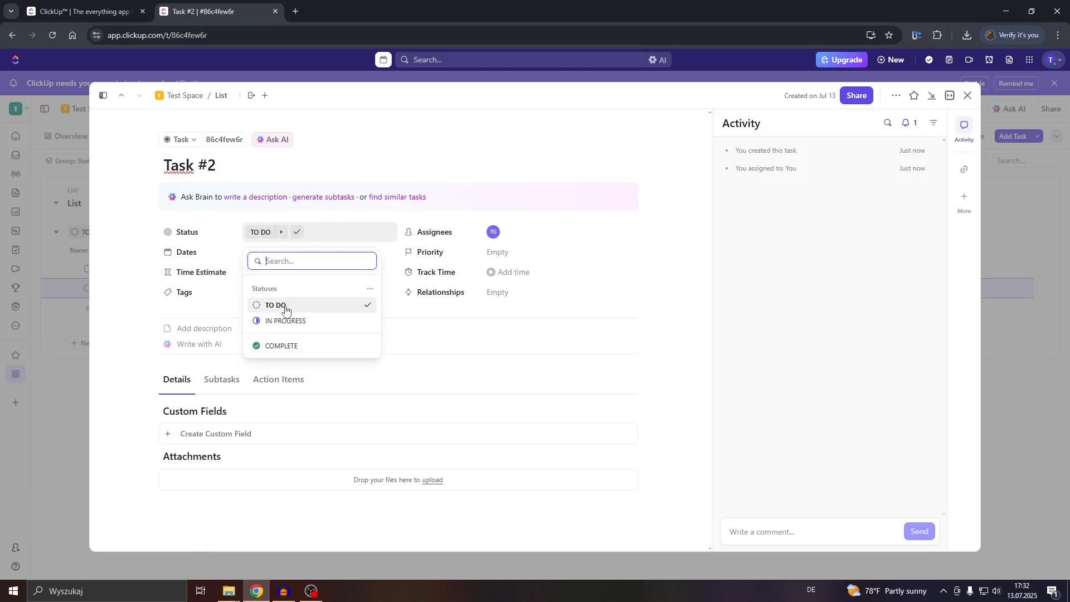
pyautogui.click(354, 170)
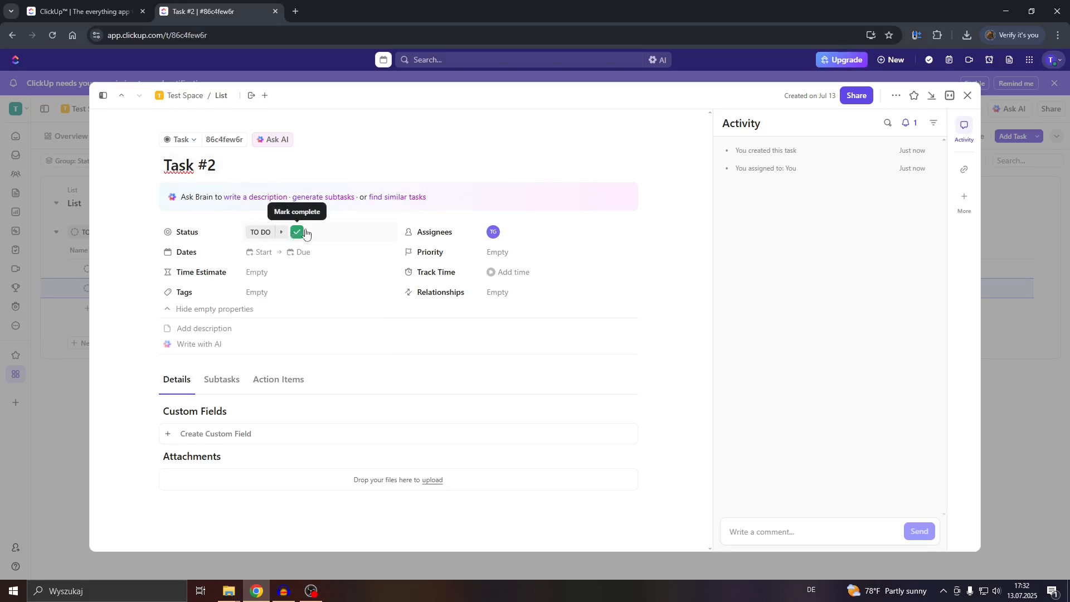
pyautogui.click(305, 235)
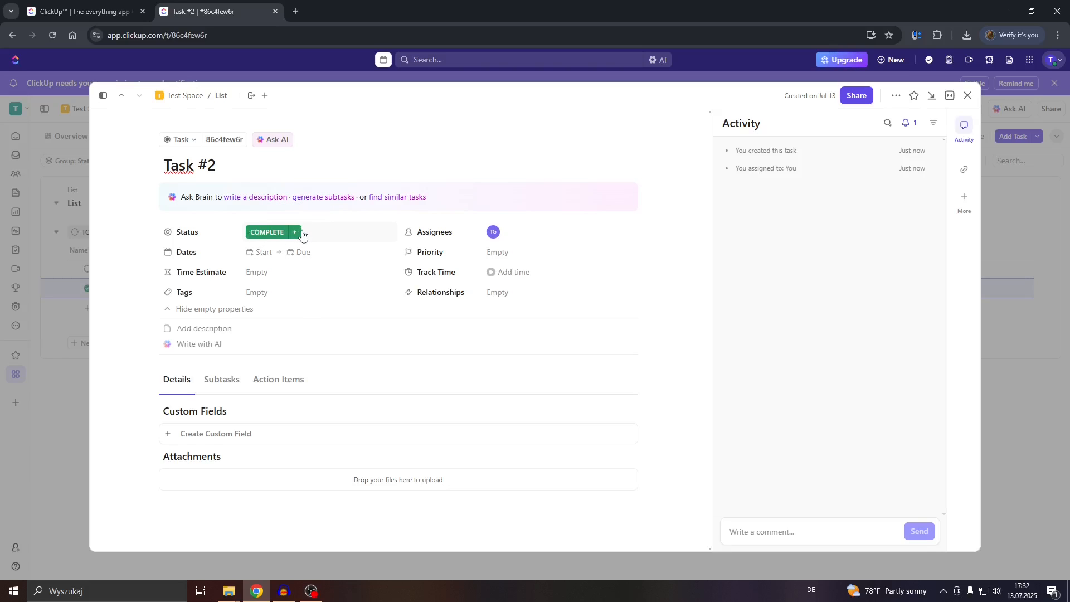
pyautogui.click(302, 234)
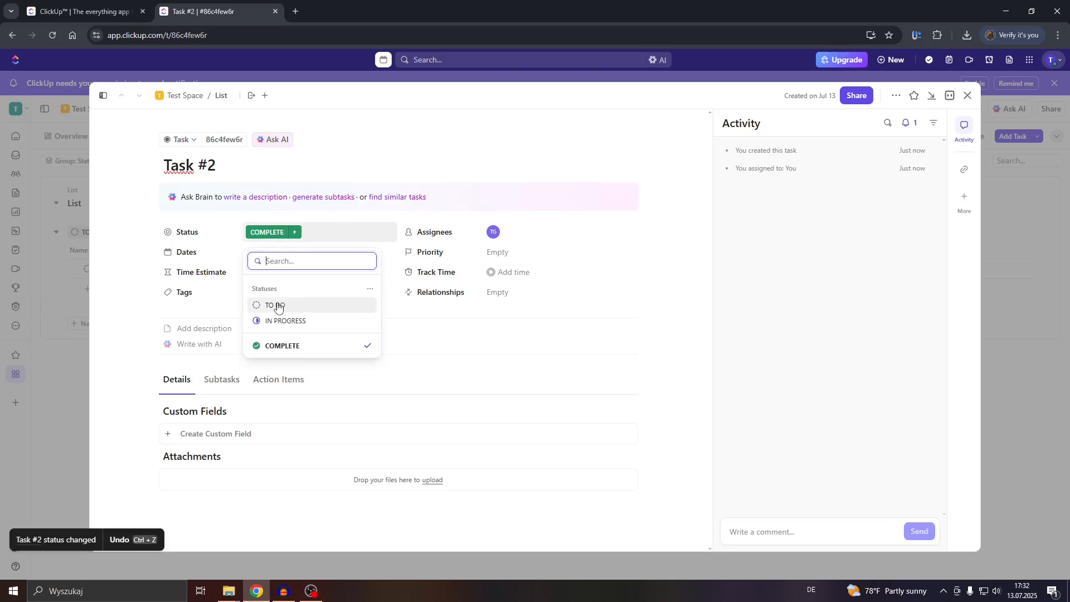
pyautogui.click(277, 307)
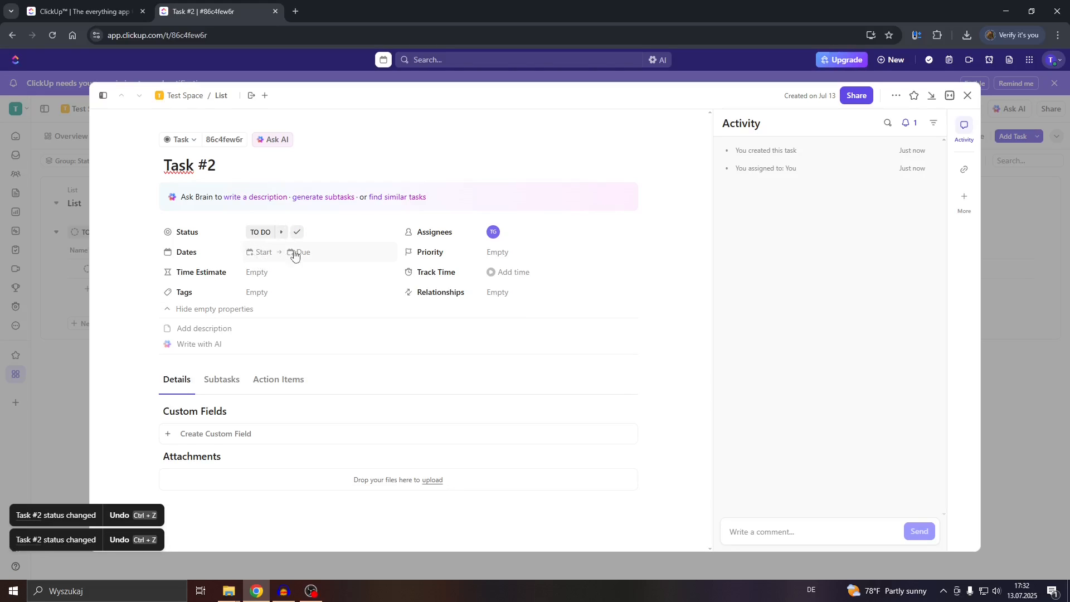
# Set Task #2's start date to tomorrow, July 14, and due date to July 21.
pyautogui.click(264, 252)
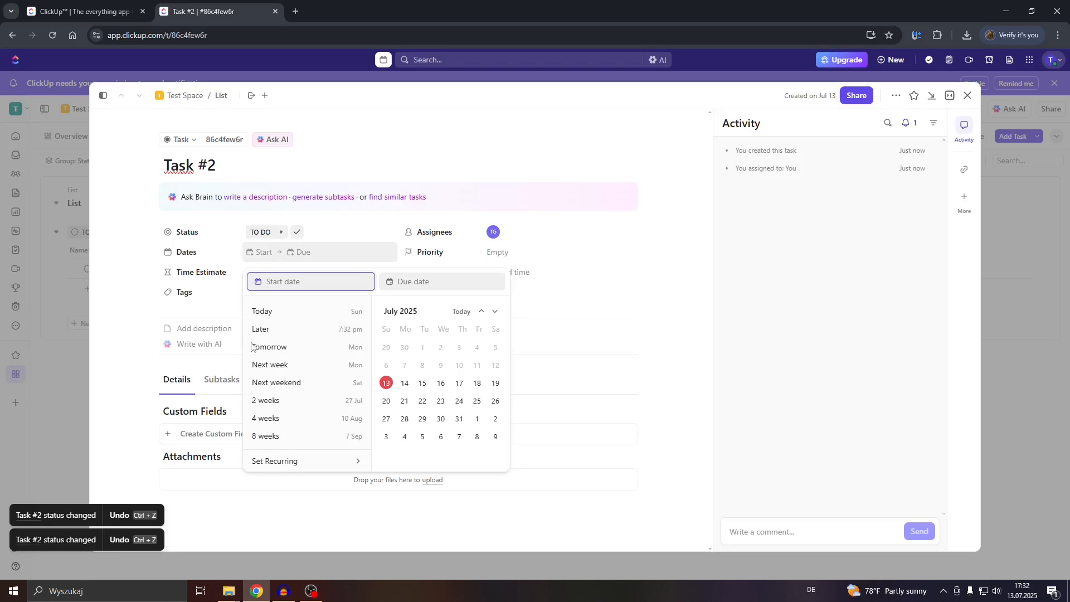
pyautogui.click(405, 385)
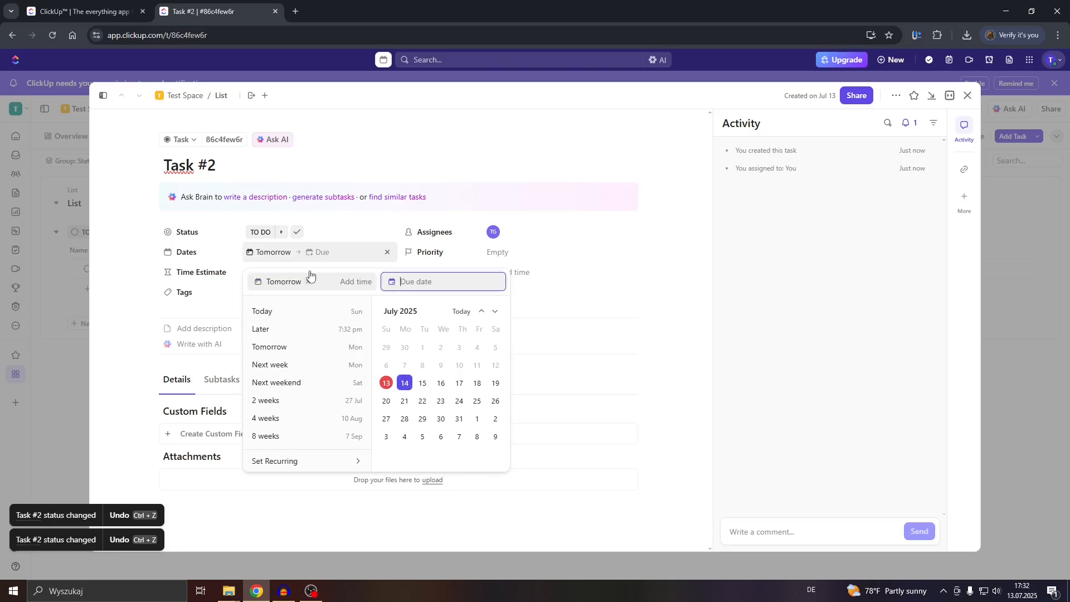
pyautogui.click(319, 255)
pyautogui.click(319, 254)
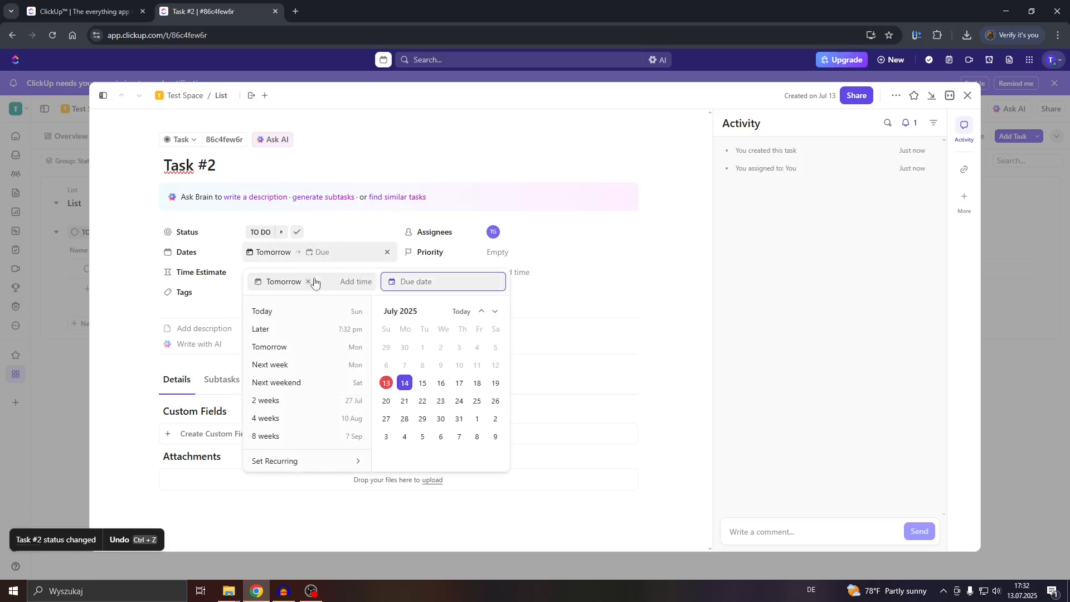
pyautogui.click(405, 402)
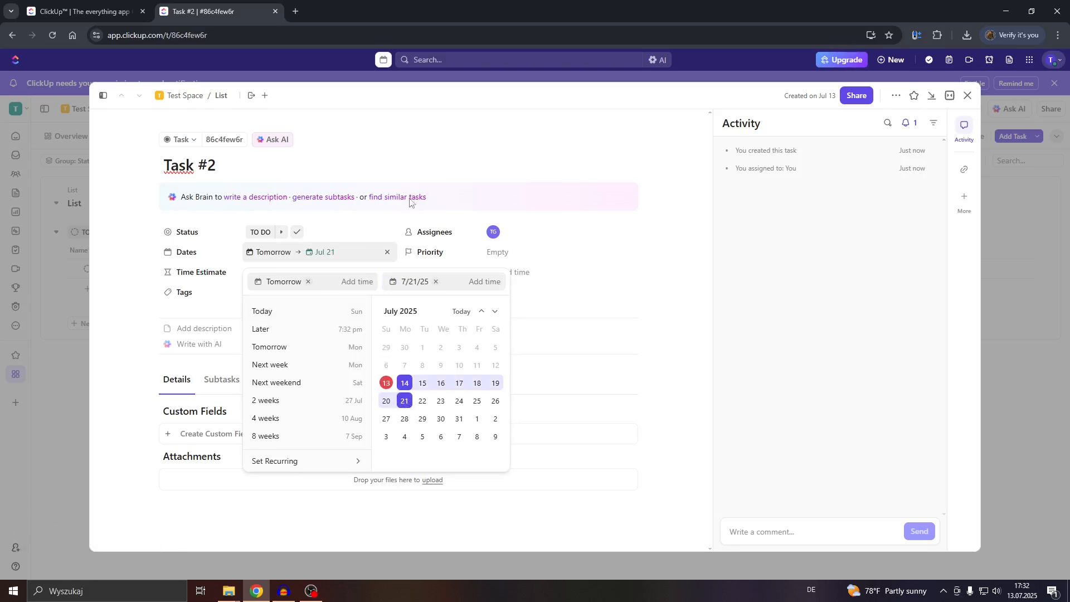
pyautogui.click(425, 157)
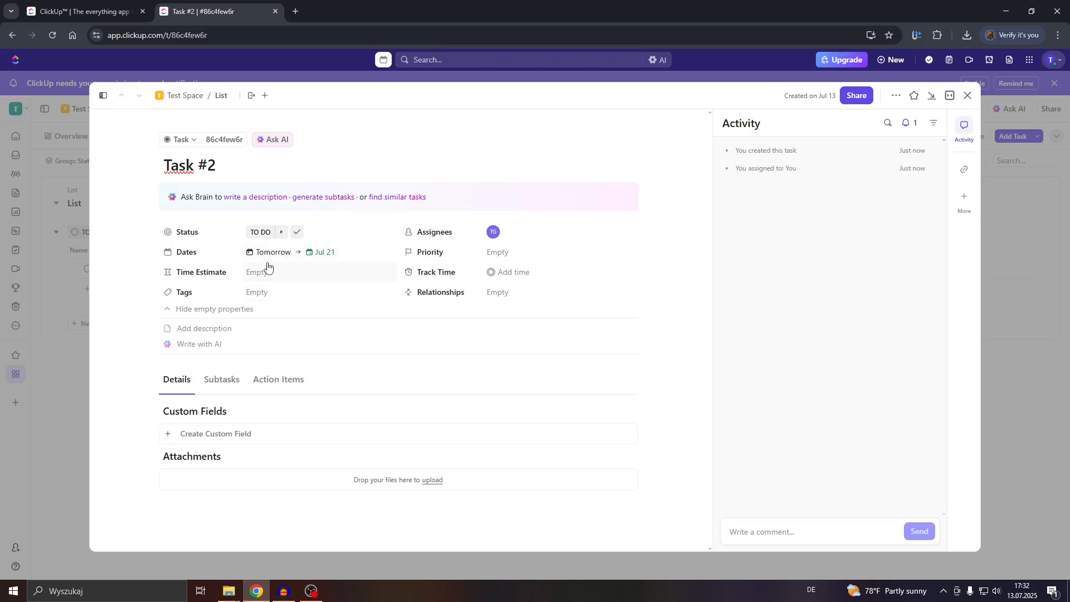
# Review the recurring schedule options and cancel, leaving the task non-recurring.
pyautogui.click(267, 253)
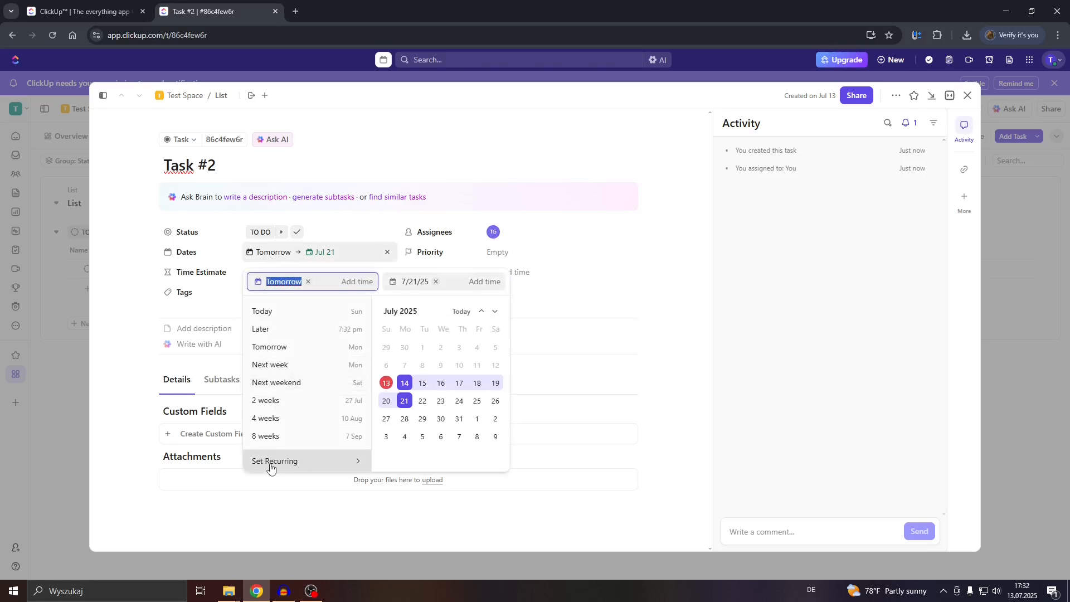
pyautogui.click(271, 465)
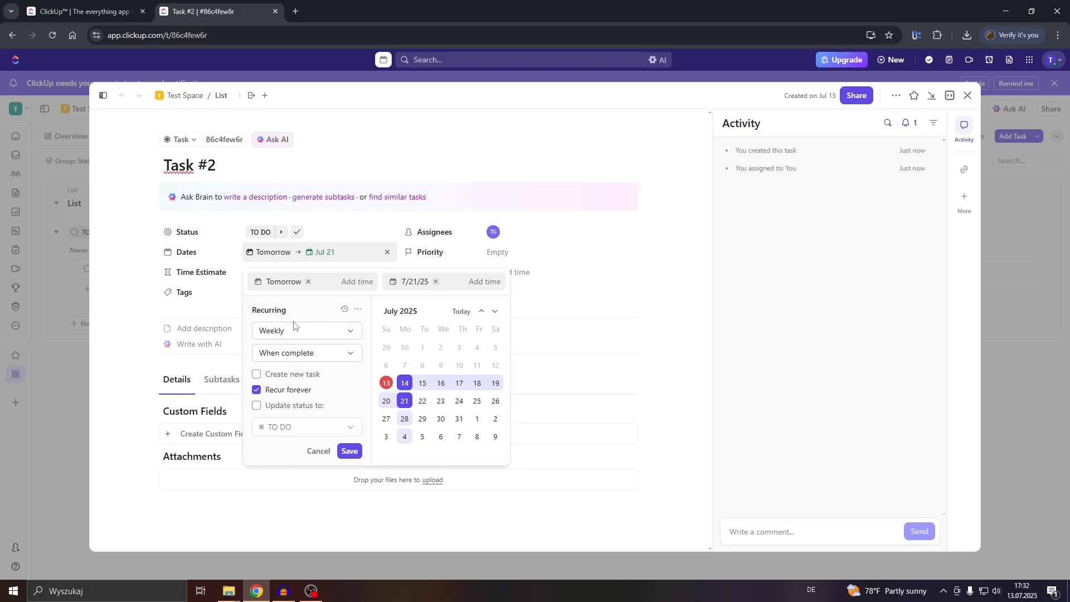
pyautogui.click(304, 333)
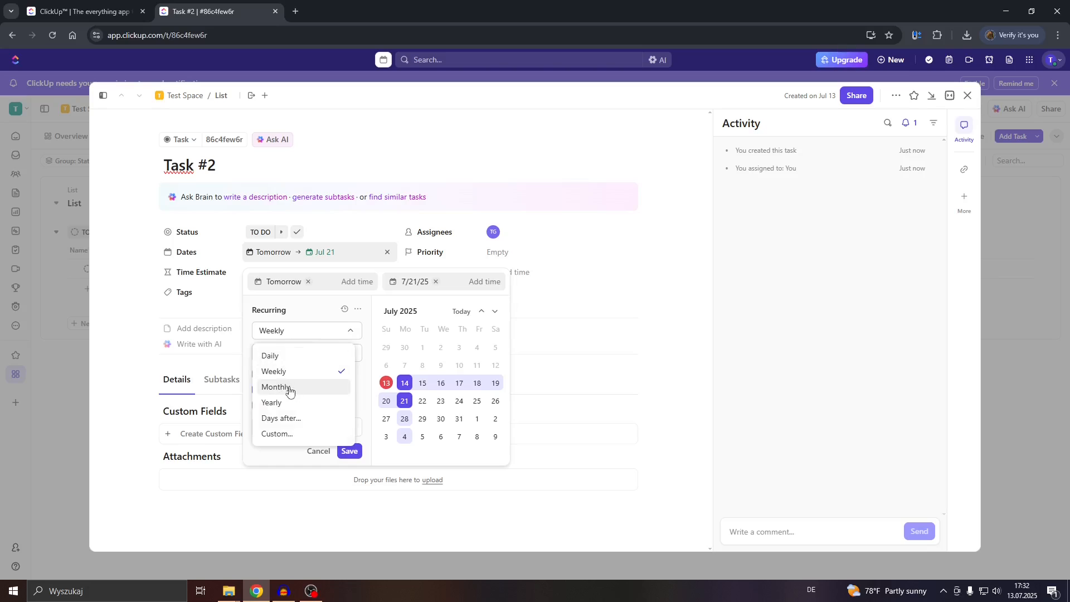
pyautogui.click(319, 453)
pyautogui.click(319, 451)
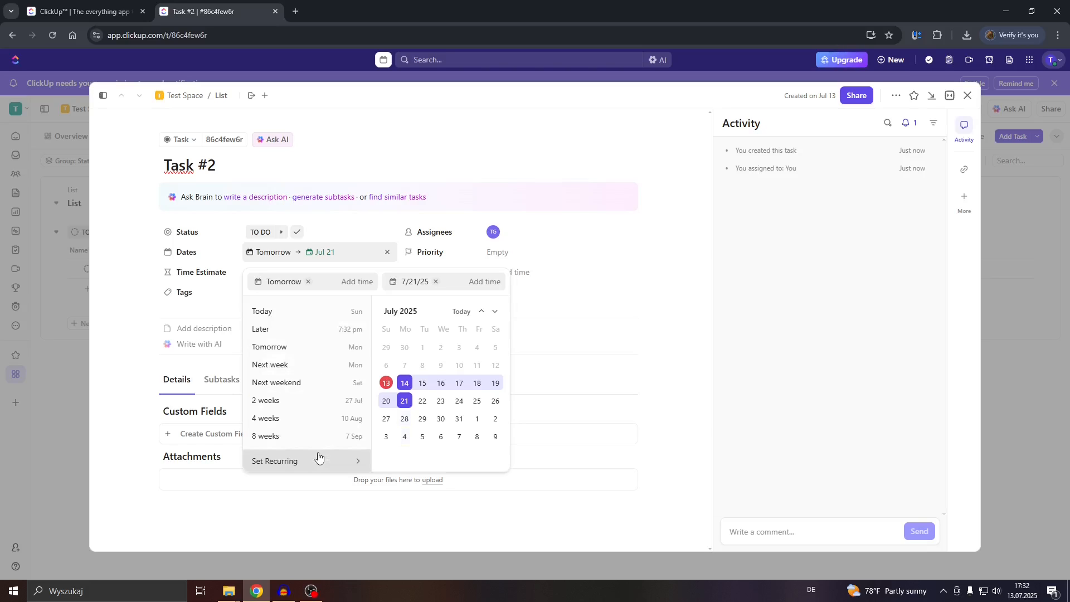
pyautogui.click(607, 317)
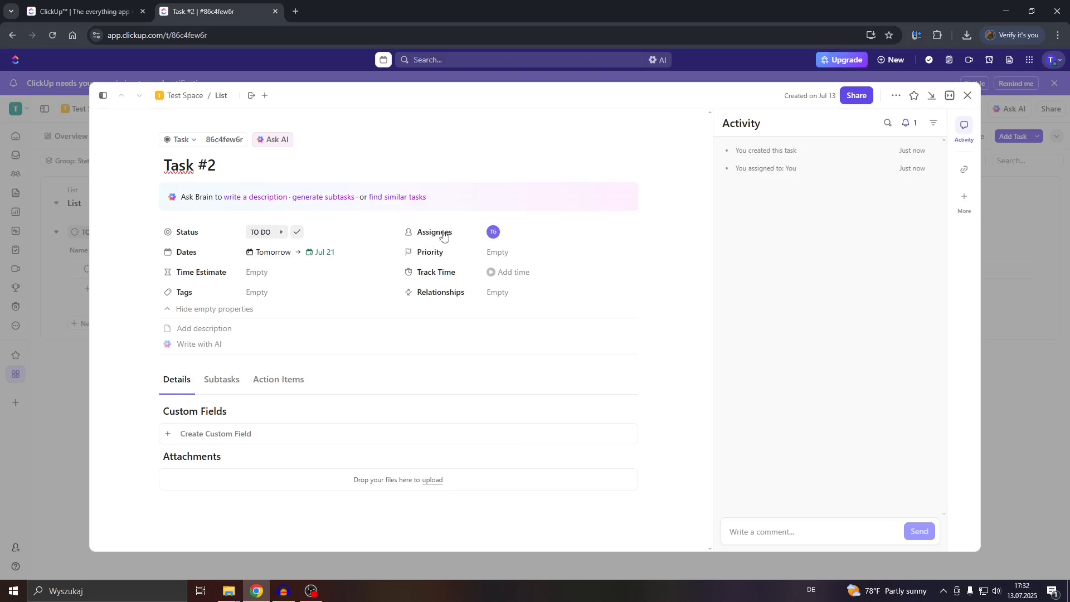
# Confirm Me stays assigned to Task #2 and set its priority to High.
pyautogui.click(441, 233)
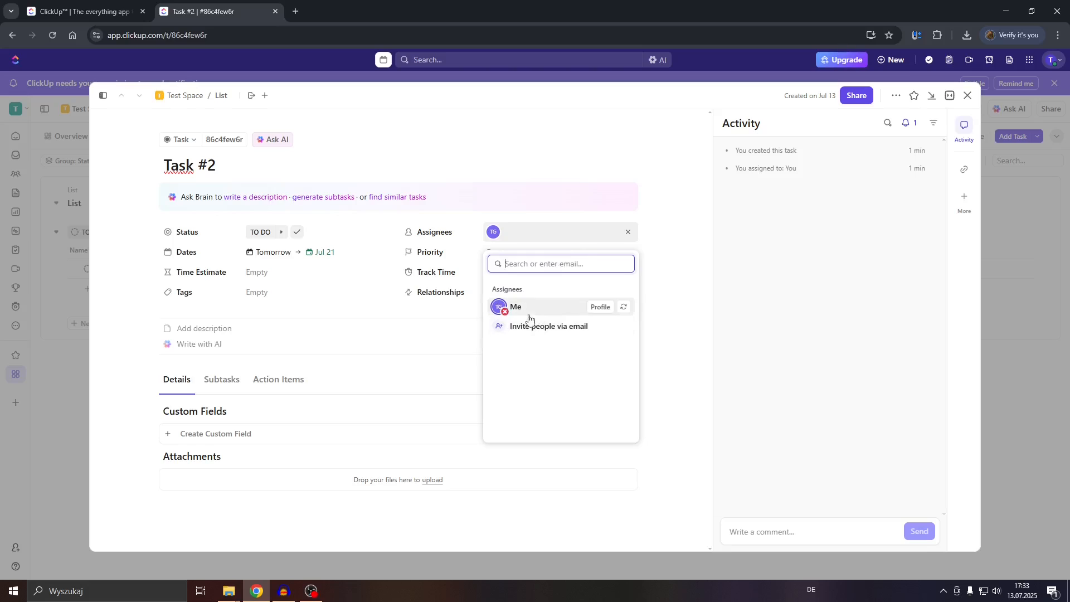
pyautogui.click(390, 287)
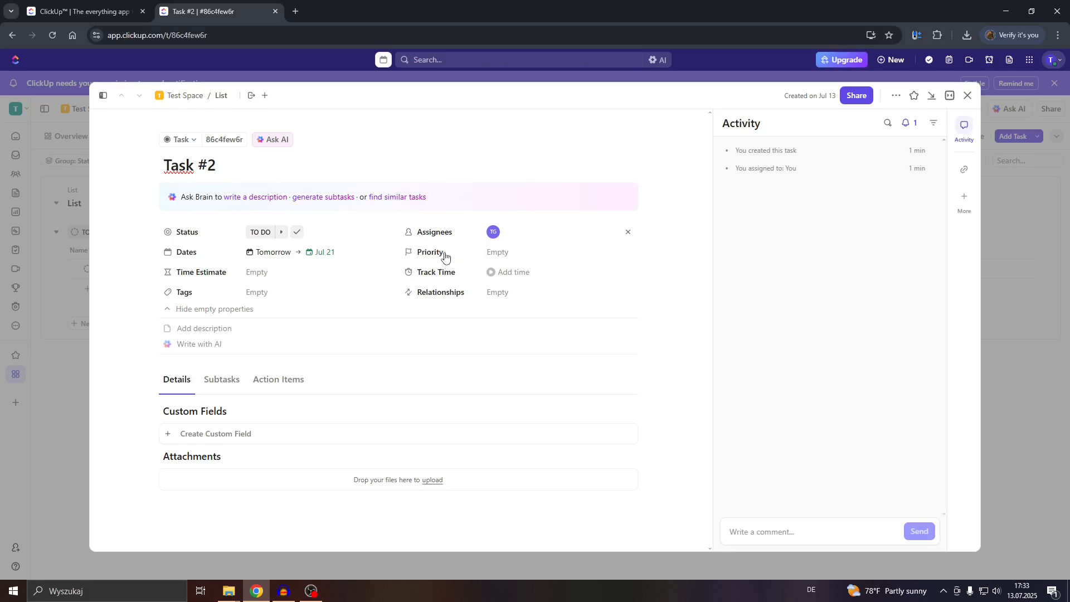
pyautogui.click(445, 256)
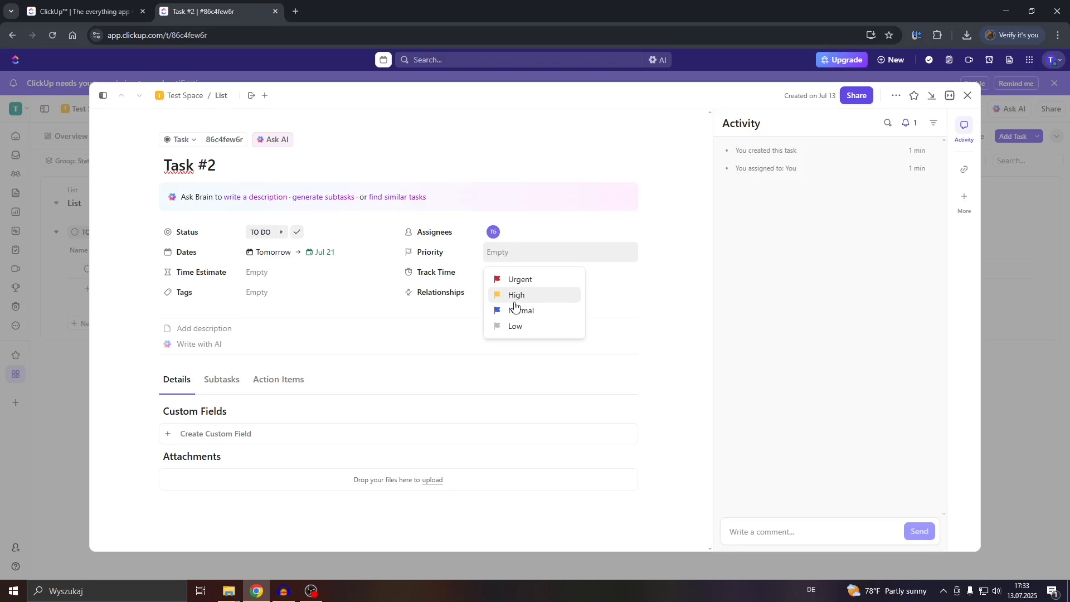
pyautogui.click(514, 297)
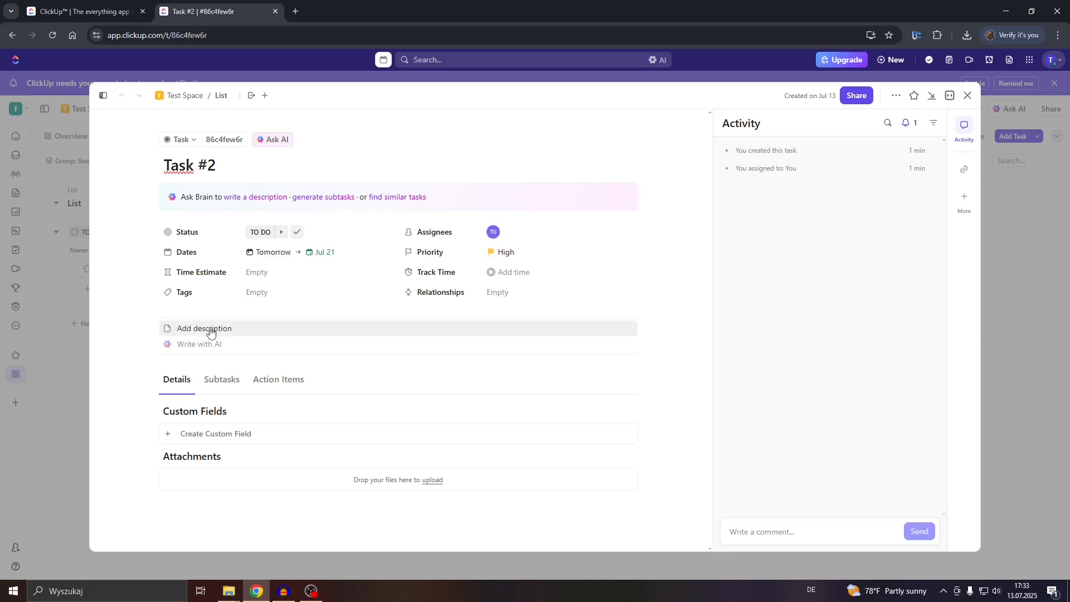
# Open the empty description editor on Task #2 and scroll through the task page.
pyautogui.click(210, 332)
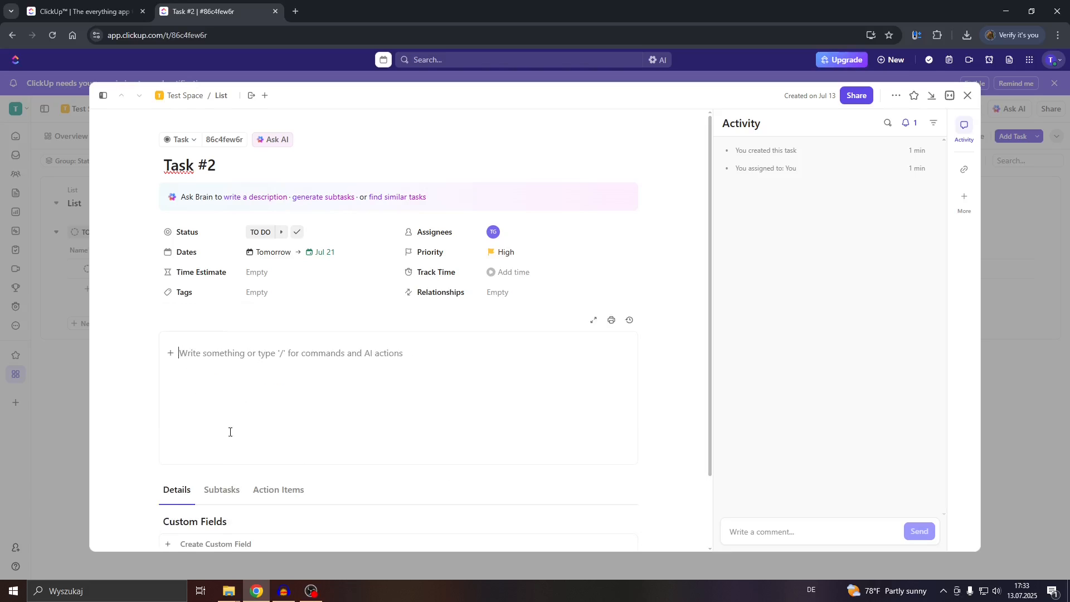
pyautogui.scroll(-2, 257, 373)
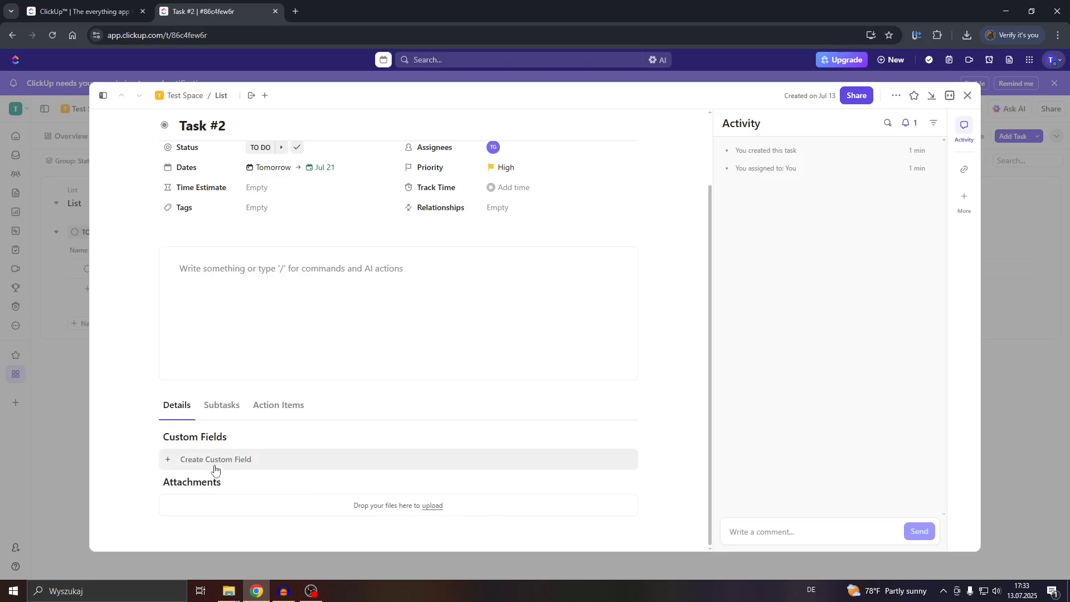
pyautogui.scroll(3, 445, 441)
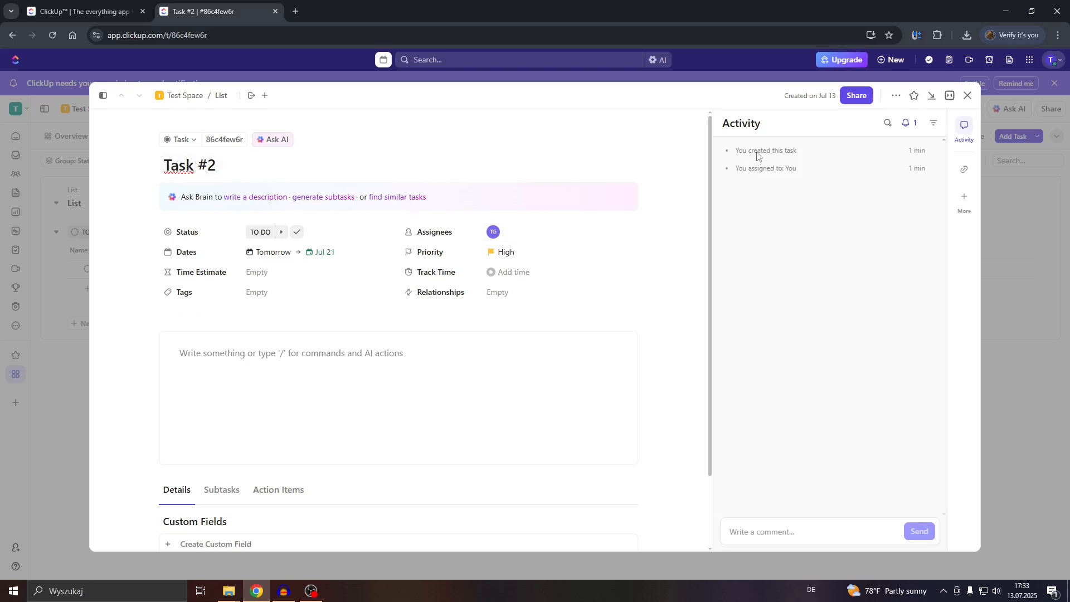
# Dismiss the Share this task dialog unchanged and close Task #2 back to the list.
pyautogui.click(854, 95)
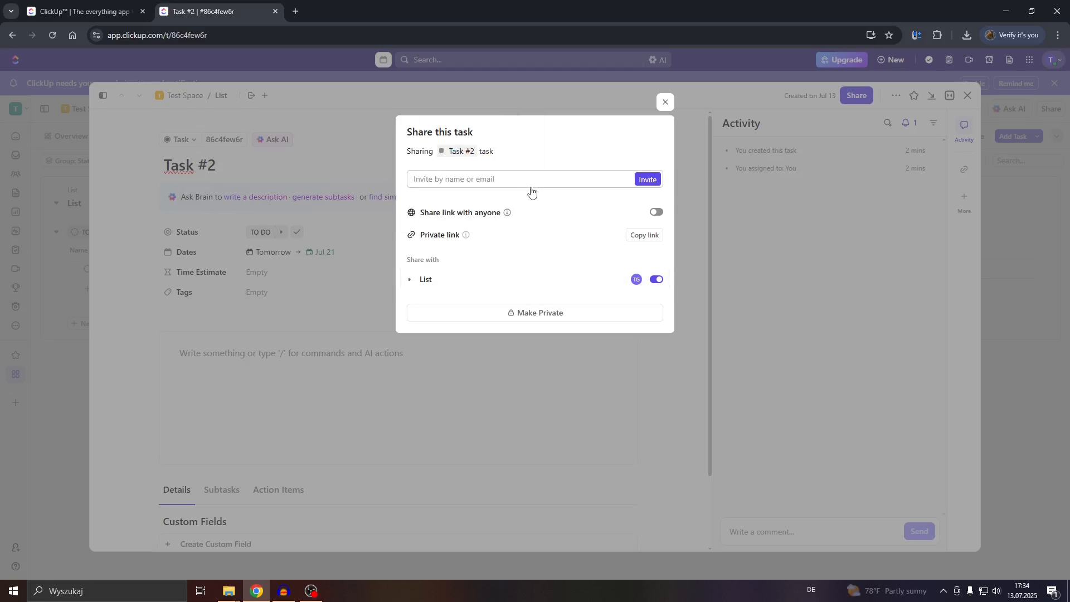
pyautogui.click(665, 102)
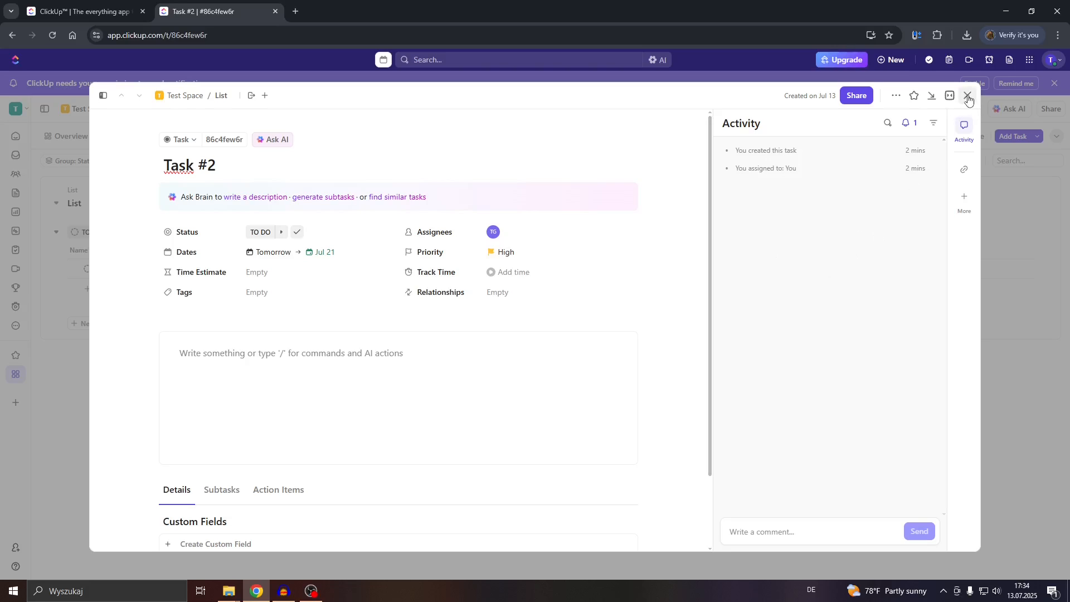
pyautogui.click(968, 96)
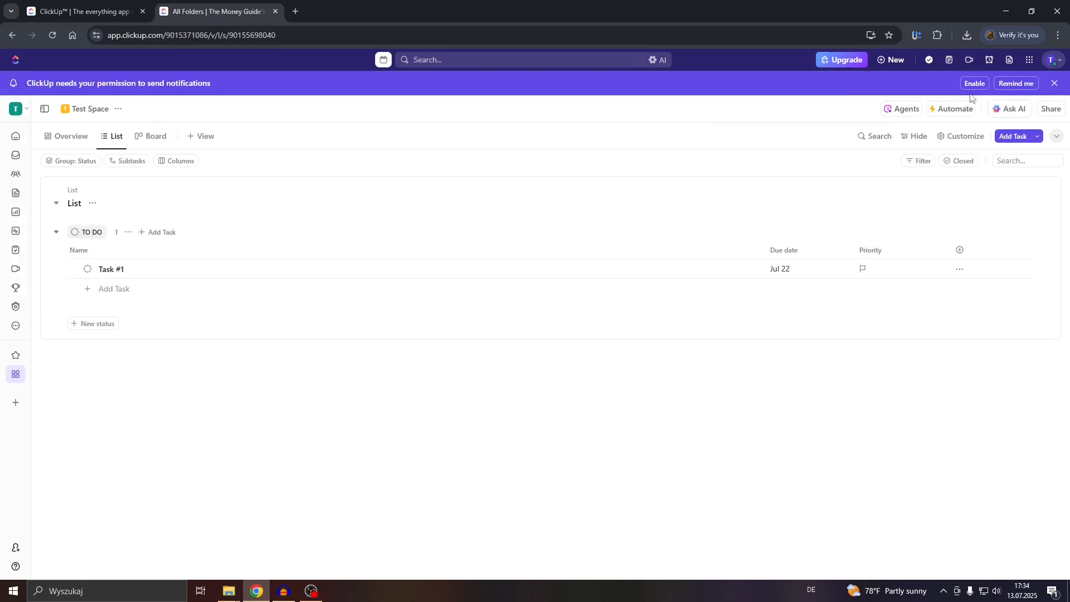